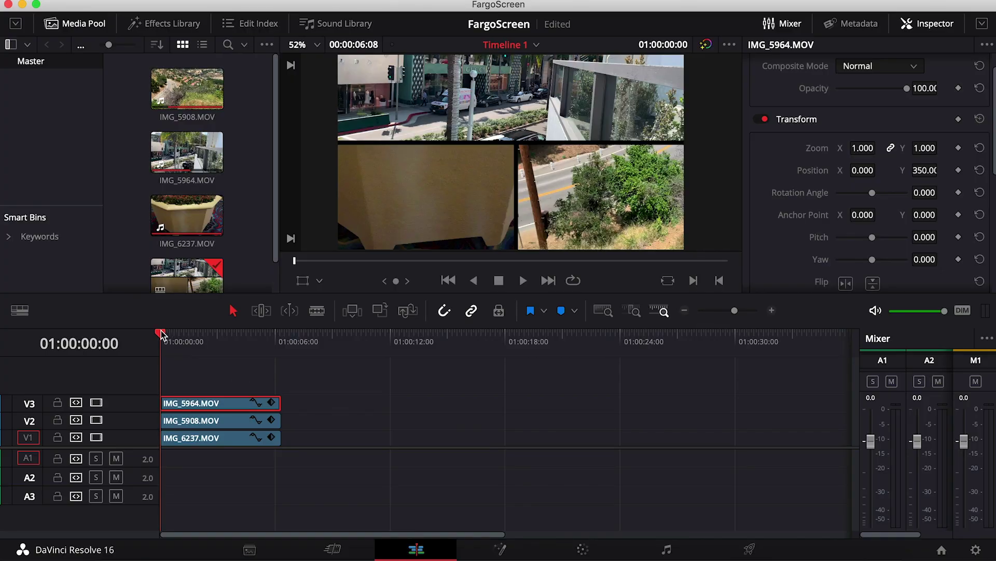
Step: Add IMG_6237.MOV to V1 after the split screen and delete its audio
{"action": "left_click_drag", "start_coordinate": [176, 340], "coordinate": [254, 348]}
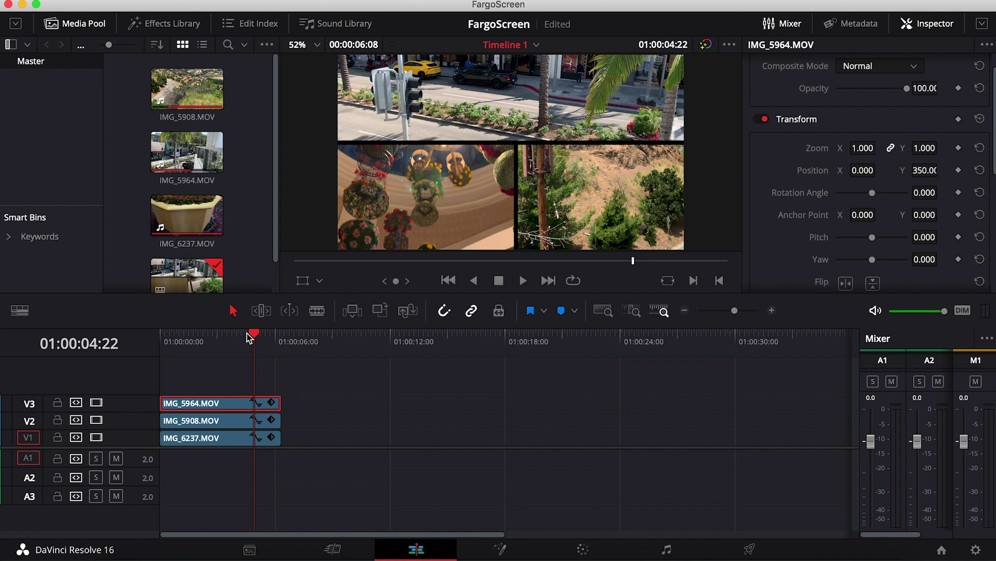
{"action": "left_click", "coordinate": [182, 222]}
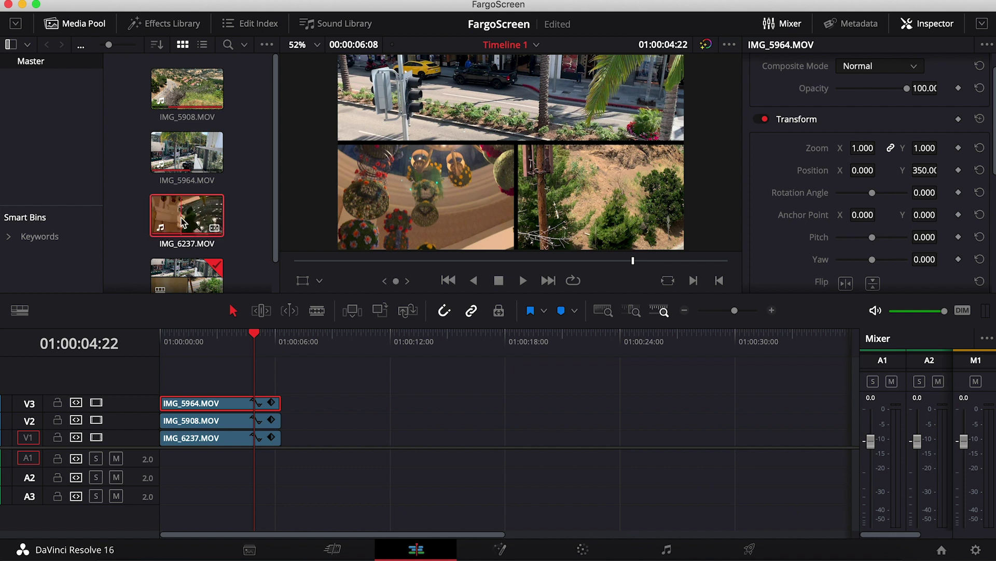
{"action": "left_click_drag", "start_coordinate": [182, 221], "coordinate": [389, 442]}
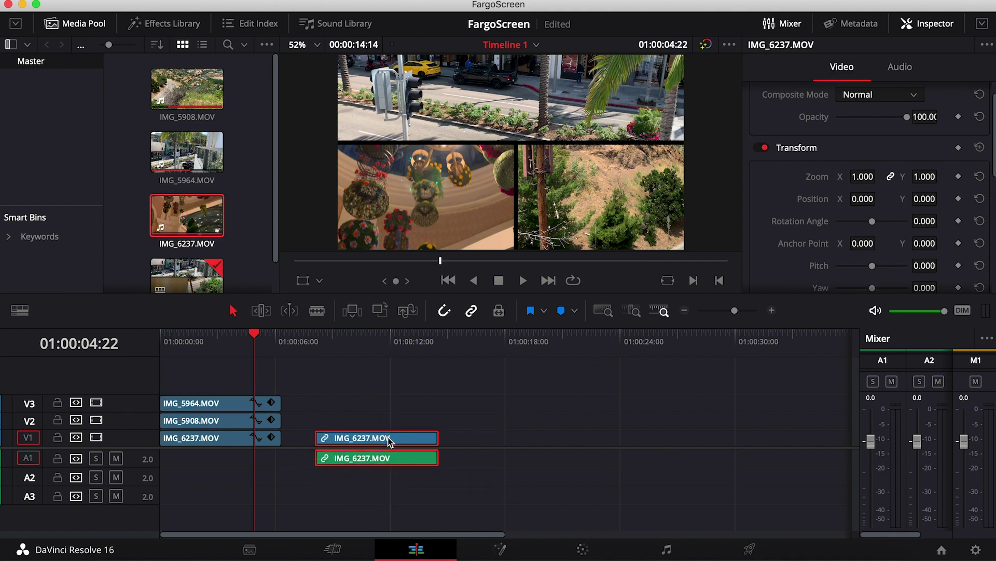
{"action": "right_click", "coordinate": [389, 441]}
{"action": "left_click", "coordinate": [420, 440]}
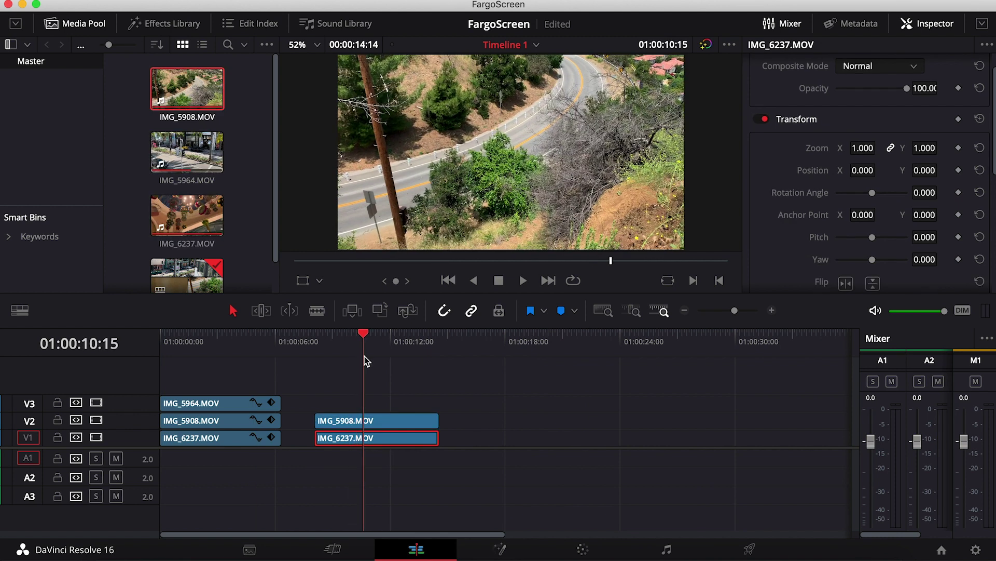
{"action": "left_click_drag", "start_coordinate": [367, 361], "coordinate": [326, 362]}
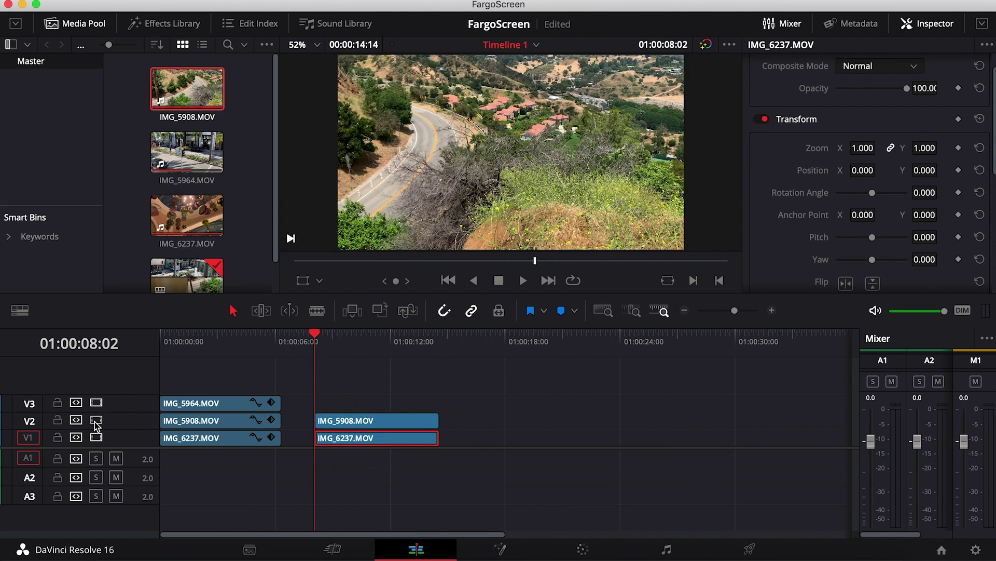
Step: With V2 hidden, crop IMG_6237.MOV's sides and move it left to Position X -530
{"action": "left_click", "coordinate": [96, 420]}
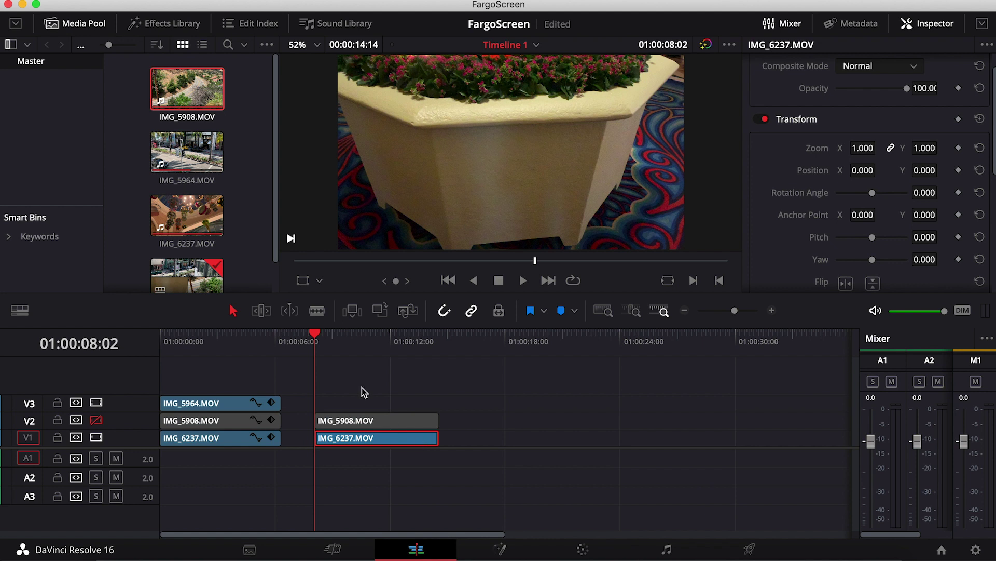
{"action": "left_click_drag", "start_coordinate": [316, 336], "coordinate": [361, 336]}
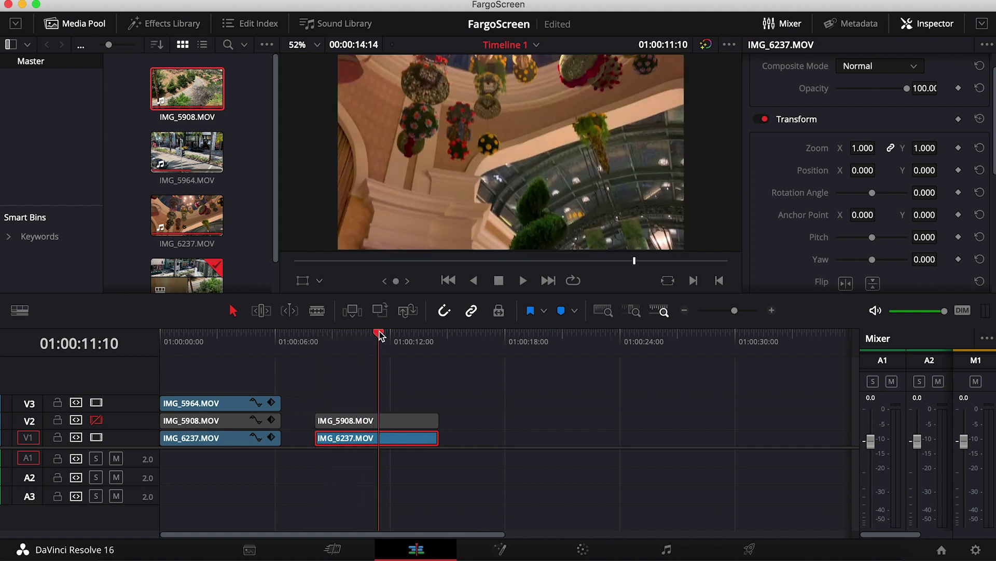
{"action": "scroll", "coordinate": [798, 182], "scroll_direction": "down", "scroll_amount": 5}
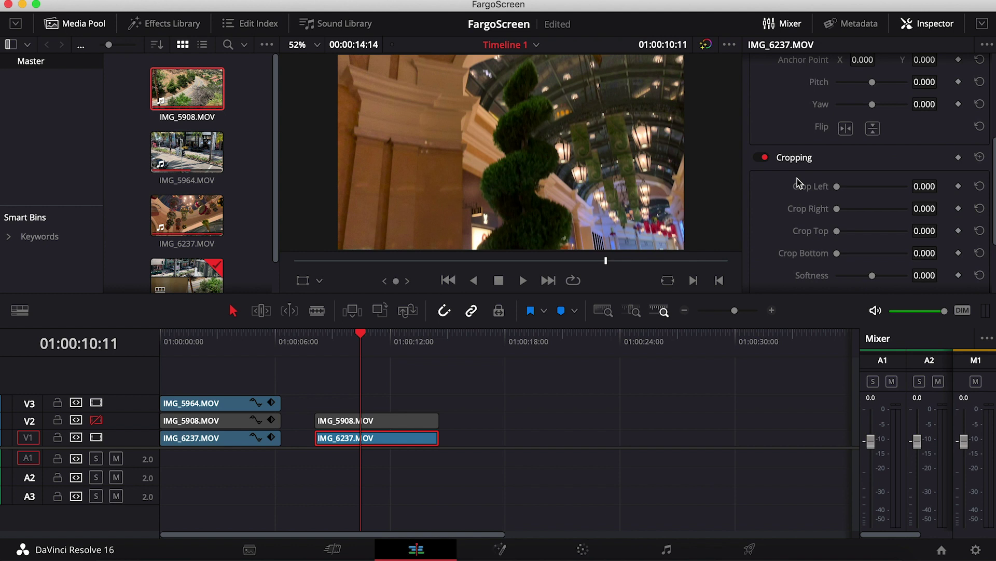
{"action": "scroll", "coordinate": [797, 184], "scroll_direction": "down", "scroll_amount": 2}
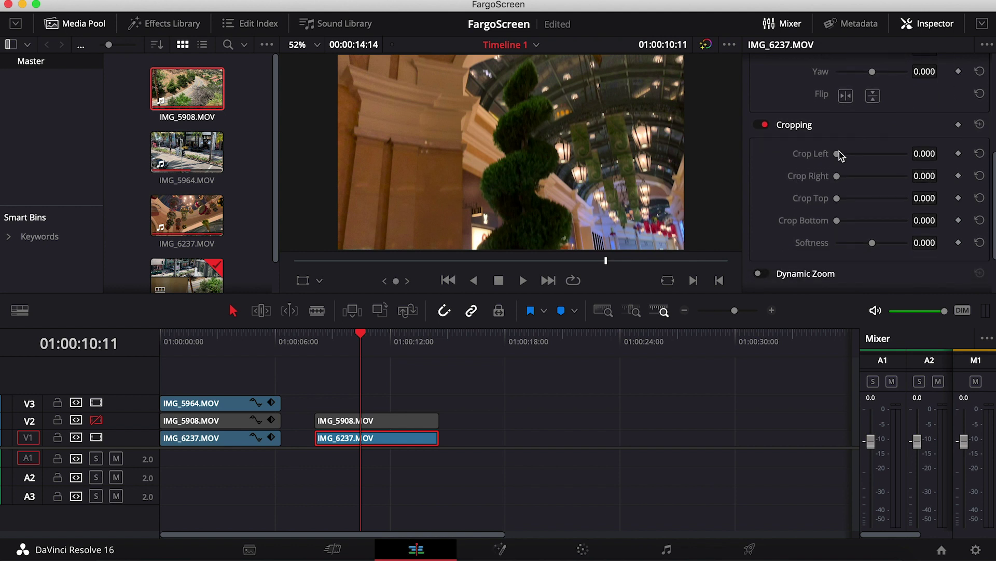
{"action": "mouse_move", "coordinate": [836, 155]}
{"action": "left_mouse_down"}
{"action": "mouse_move", "coordinate": [852, 154]}
{"action": "mouse_move", "coordinate": [853, 179]}
{"action": "left_mouse_up"}
{"action": "scroll", "coordinate": [839, 208], "scroll_direction": "up", "scroll_amount": 5}
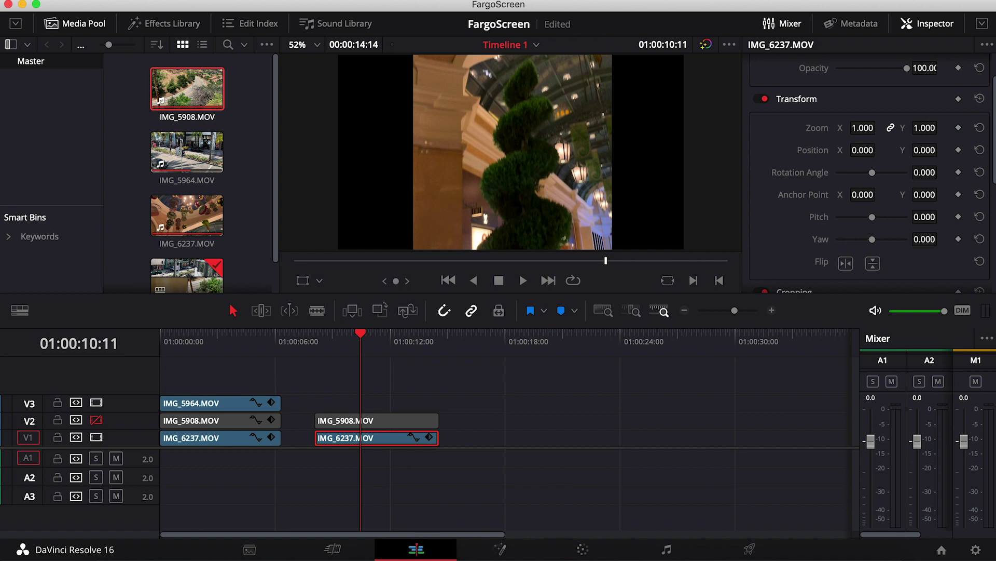
{"action": "mouse_move", "coordinate": [864, 149]}
{"action": "left_mouse_down"}
{"action": "mouse_move", "coordinate": [851, 149]}
{"action": "mouse_move", "coordinate": [881, 150]}
{"action": "left_mouse_up"}
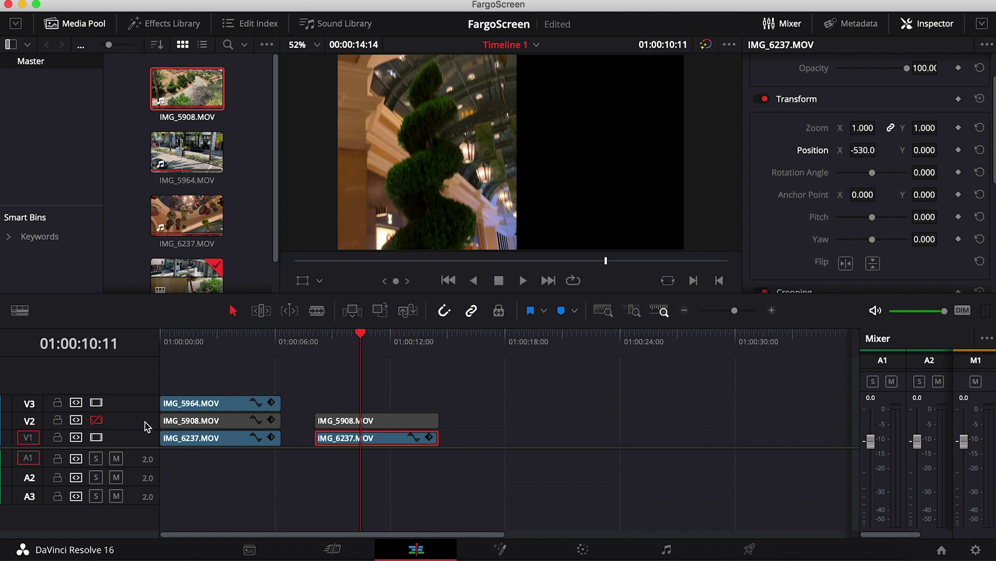
{"action": "left_click", "coordinate": [97, 421]}
Step: Crop IMG_5908.MOV to Crop Right 570.3 and Crop Left 418.2
{"action": "left_click", "coordinate": [385, 424]}
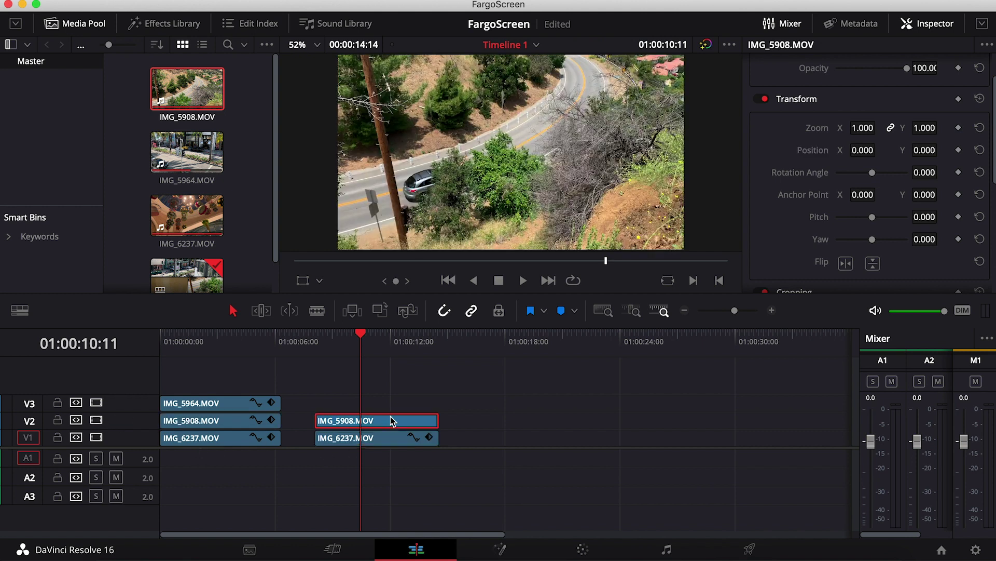
{"action": "scroll", "coordinate": [853, 233], "scroll_direction": "down", "scroll_amount": 5}
{"action": "scroll", "coordinate": [854, 232], "scroll_direction": "down", "scroll_amount": 2}
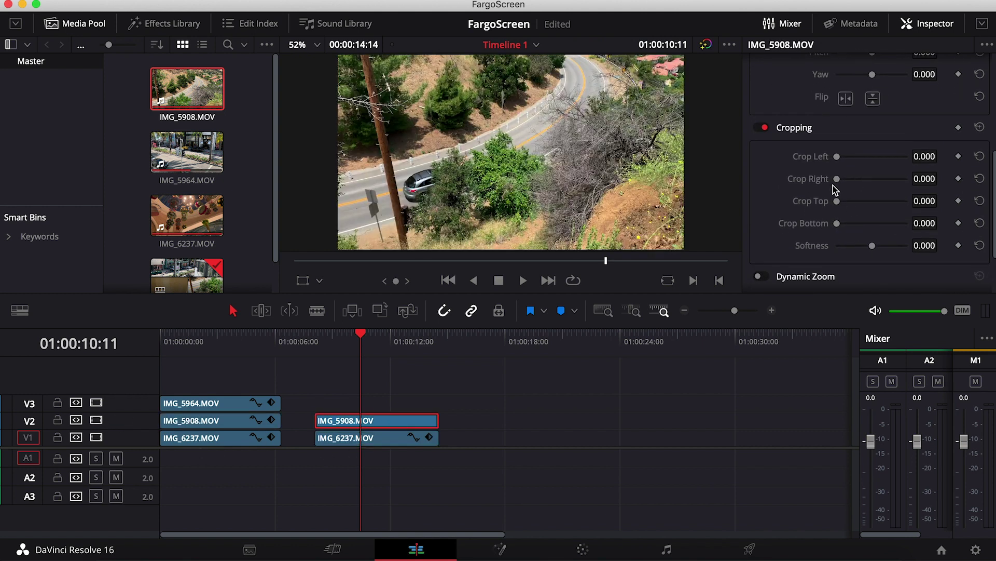
{"action": "left_click_drag", "start_coordinate": [836, 179], "coordinate": [856, 179]}
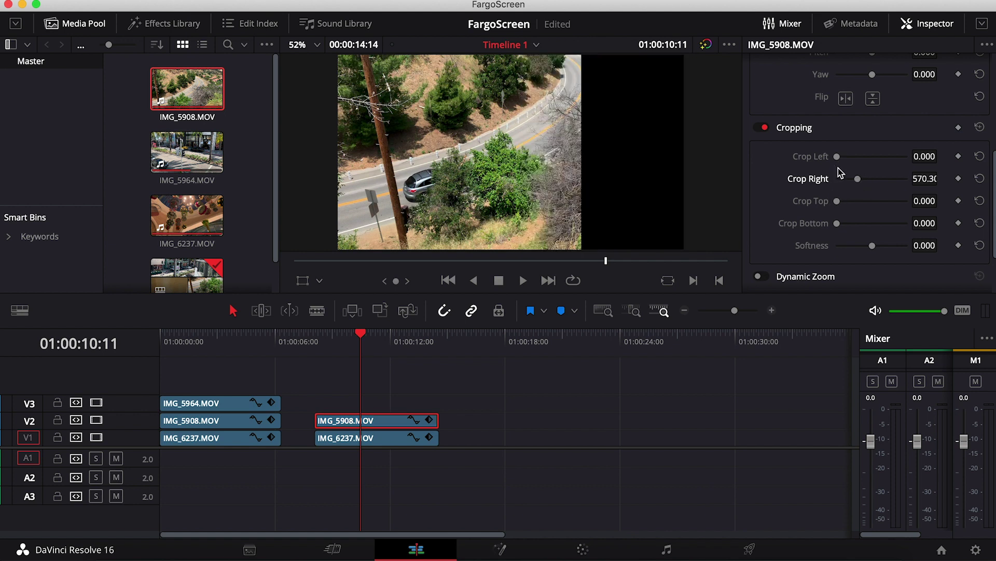
{"action": "left_click_drag", "start_coordinate": [837, 156], "coordinate": [854, 156]}
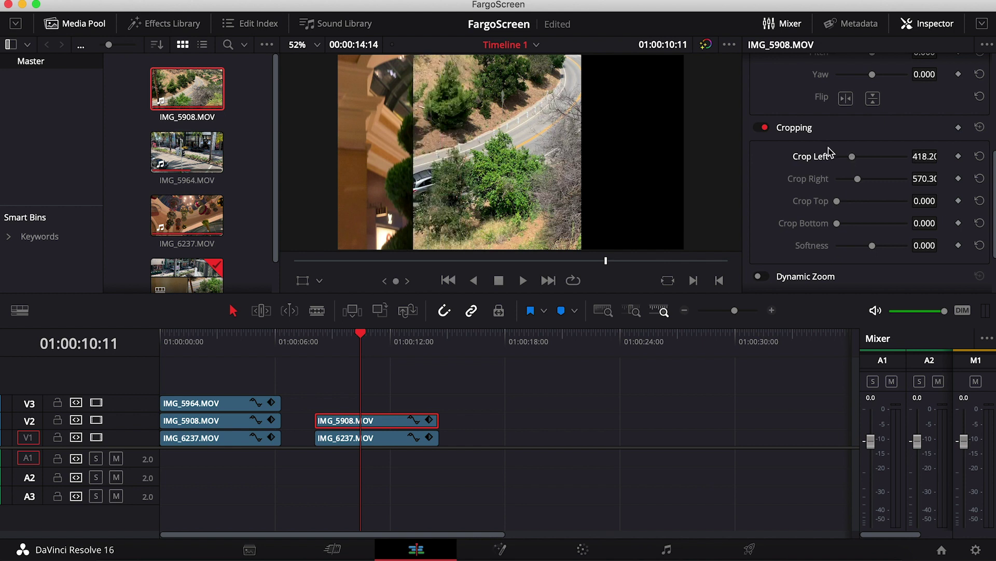
{"action": "scroll", "coordinate": [830, 152], "scroll_direction": "up", "scroll_amount": 5}
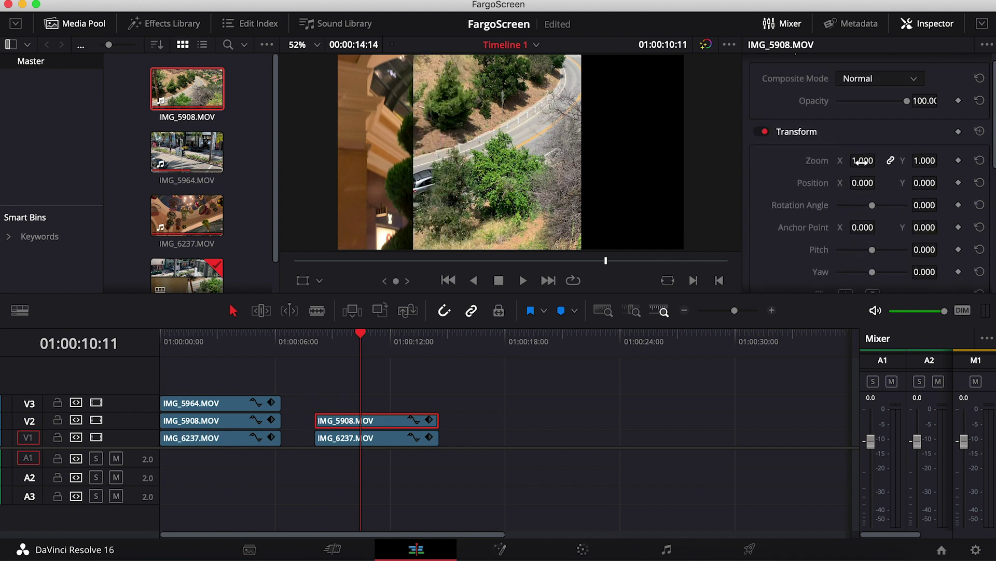
Step: Move IMG_5908.MOV to Position X 594, leaving a thin gap, and select both clips
{"action": "left_click_drag", "start_coordinate": [863, 183], "coordinate": [880, 182]}
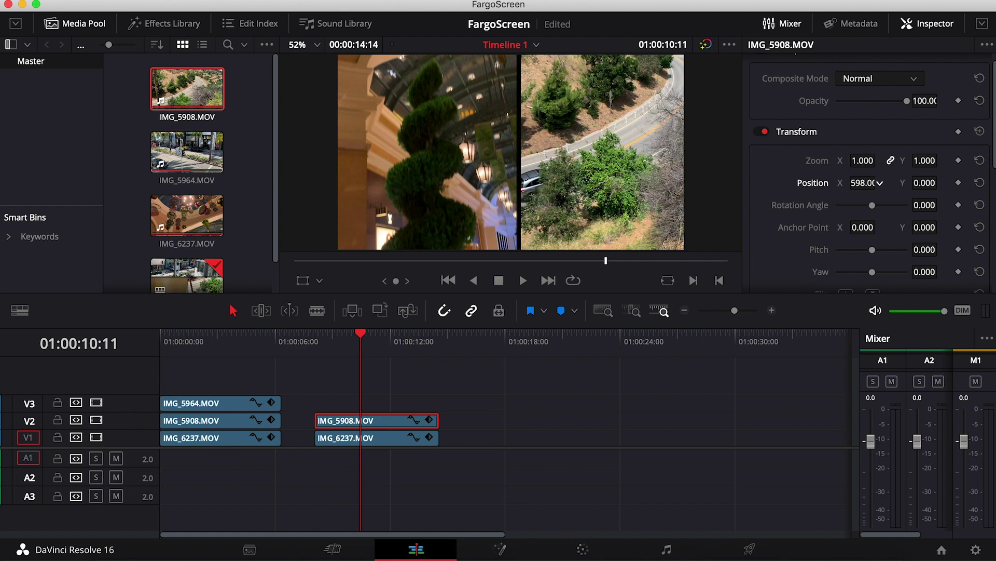
{"action": "left_click_drag", "start_coordinate": [879, 183], "coordinate": [879, 182]}
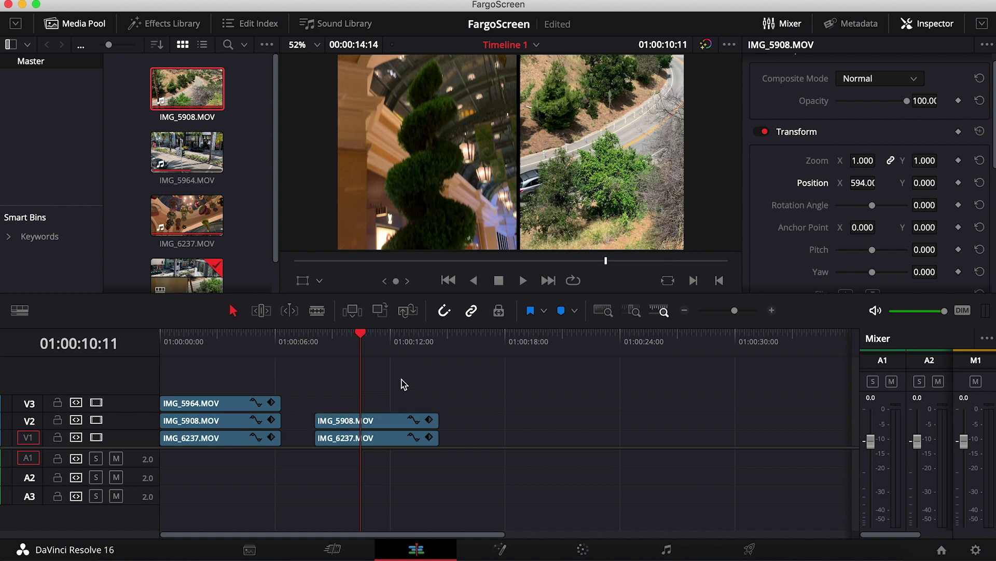
{"action": "left_click_drag", "start_coordinate": [403, 379], "coordinate": [371, 474]}
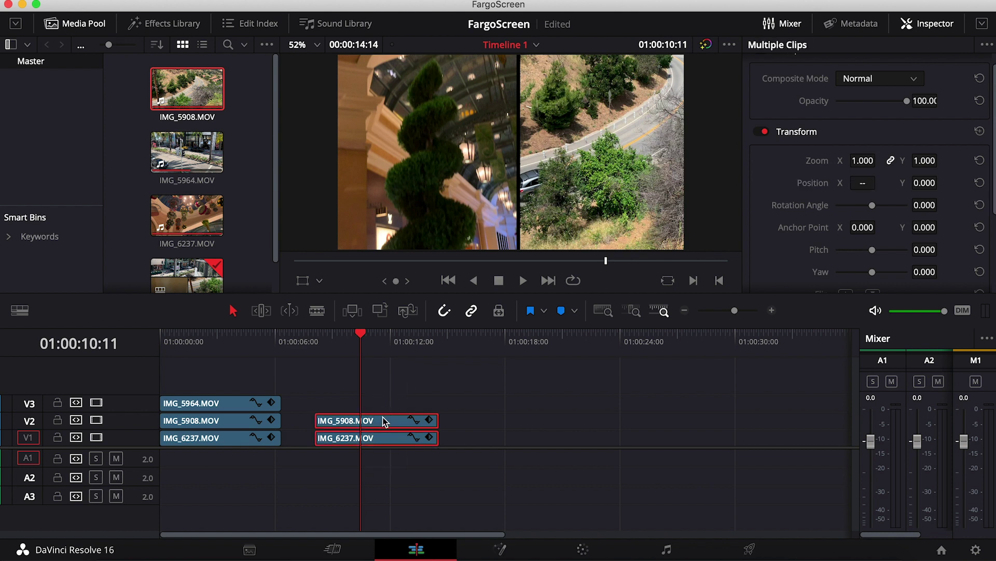
Step: Raise both clips one track and add a Solid Color generator on V1 spanning them
{"action": "left_click_drag", "start_coordinate": [383, 421], "coordinate": [382, 405]}
{"action": "left_click", "coordinate": [428, 374]}
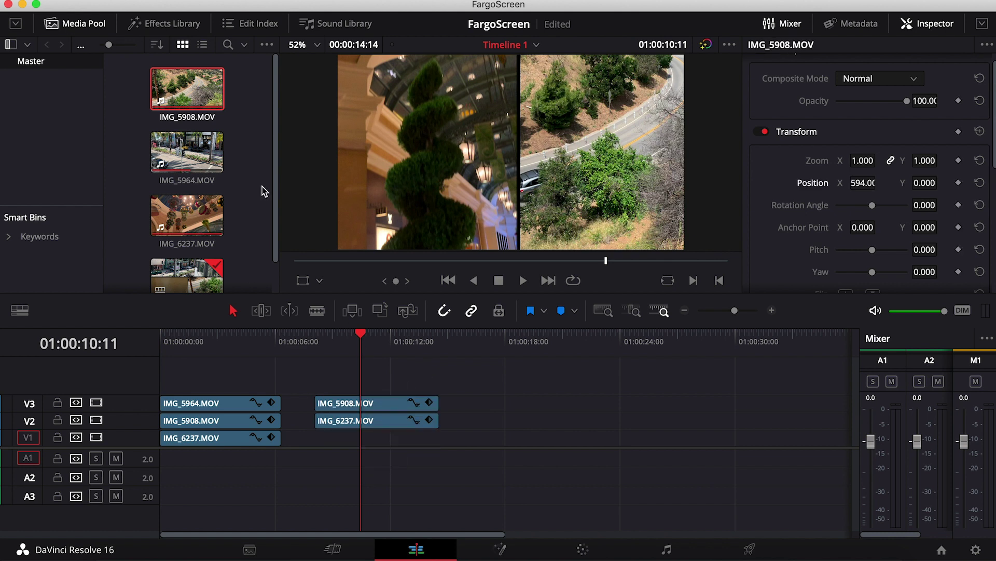
{"action": "left_click", "coordinate": [155, 28]}
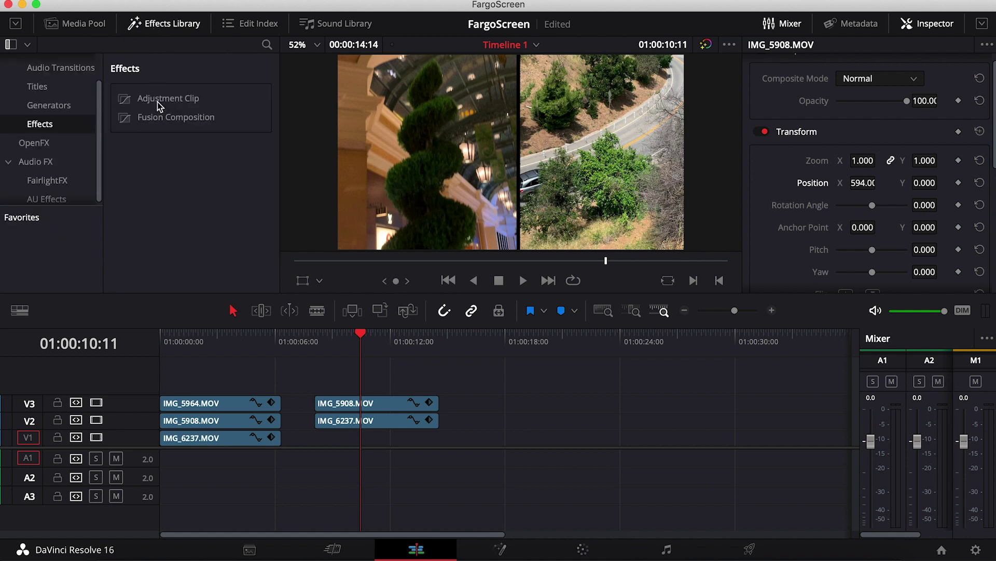
{"action": "left_click", "coordinate": [48, 105]}
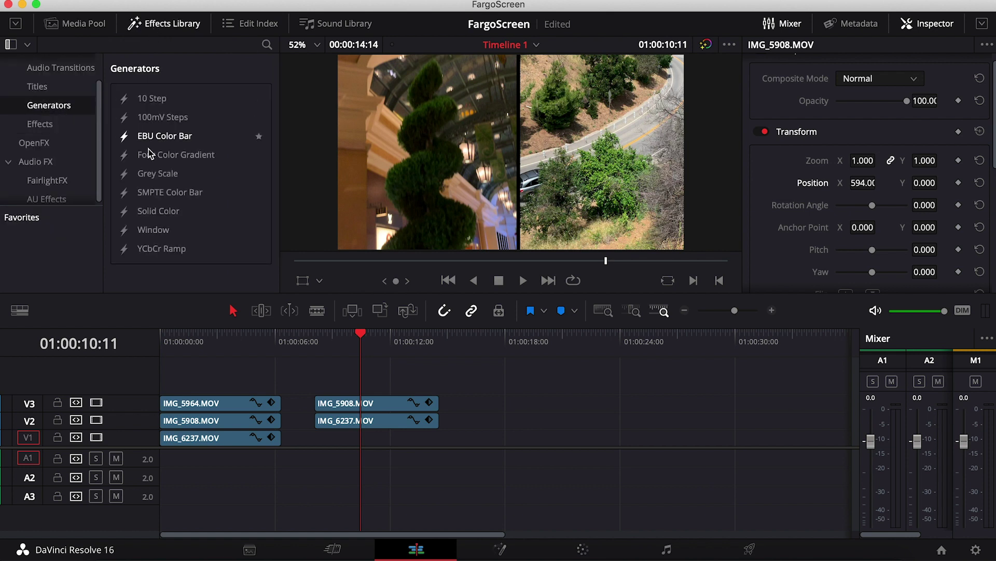
{"action": "mouse_move", "coordinate": [164, 211]}
{"action": "left_mouse_down"}
{"action": "mouse_move", "coordinate": [271, 316]}
{"action": "mouse_move", "coordinate": [341, 440]}
{"action": "left_mouse_up"}
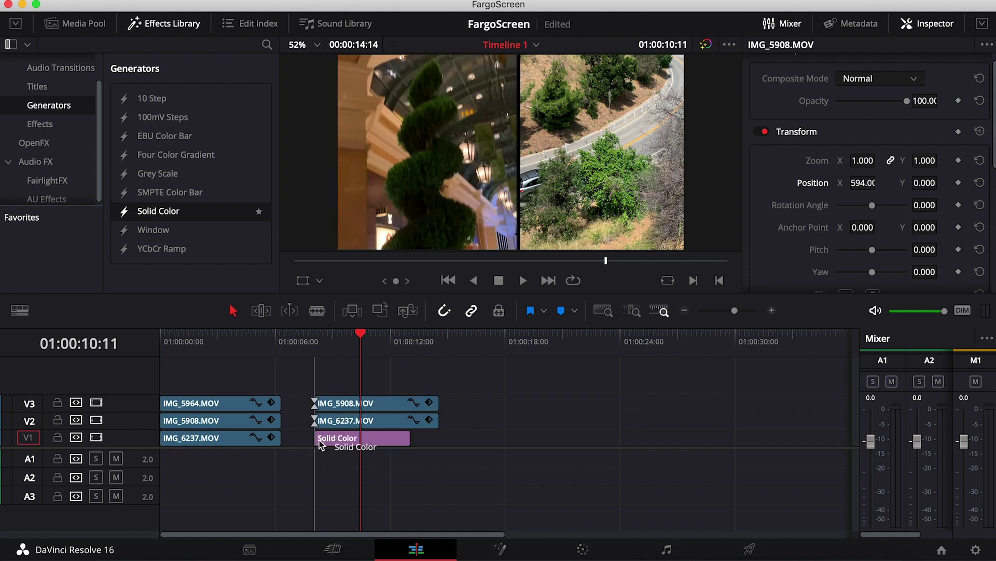
{"action": "left_click_drag", "start_coordinate": [405, 436], "coordinate": [438, 437]}
{"action": "left_click", "coordinate": [396, 440]}
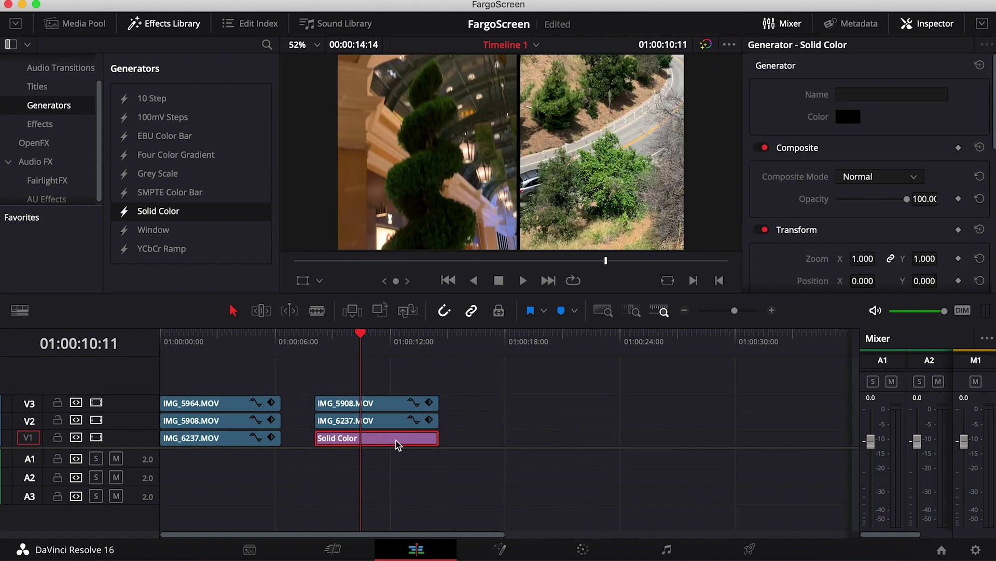
Step: Set the Solid Color generator's colour to Black
{"action": "left_click", "coordinate": [845, 117]}
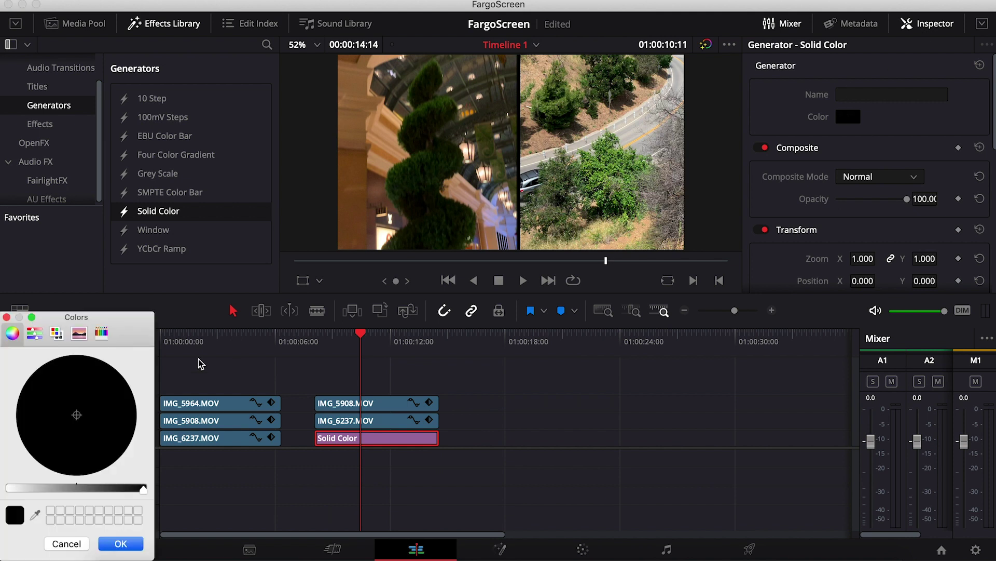
{"action": "left_click", "coordinate": [33, 333]}
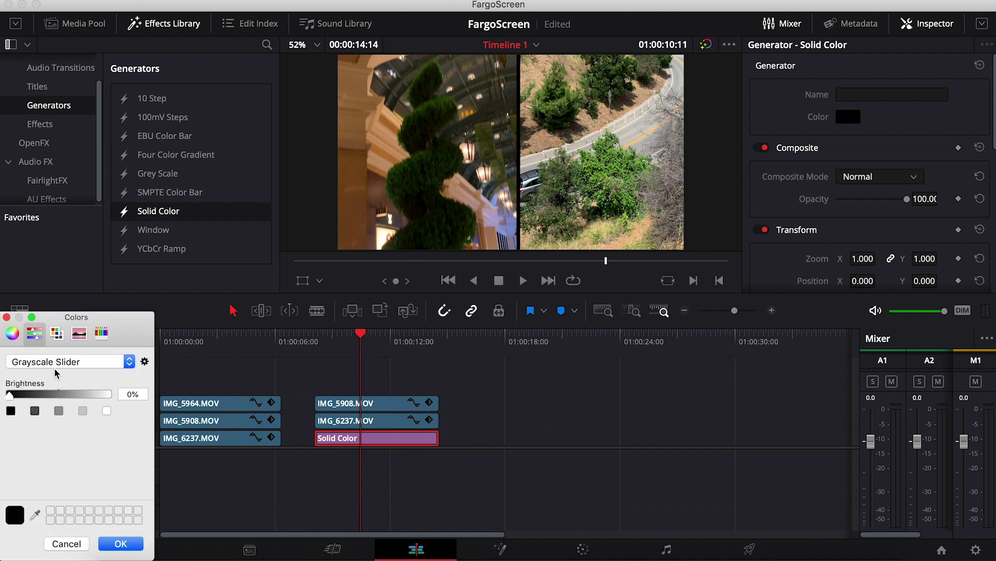
{"action": "left_click", "coordinate": [57, 333]}
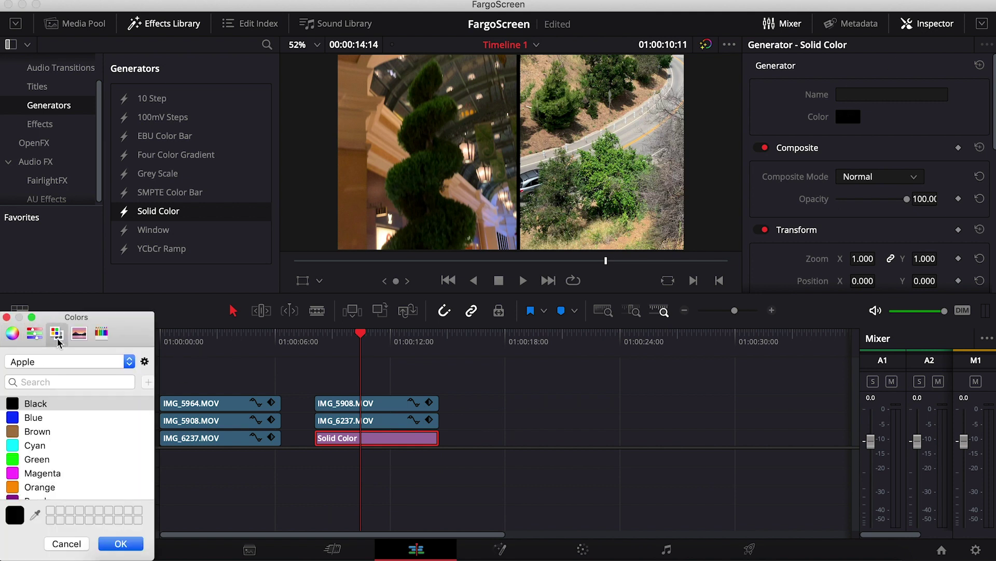
{"action": "left_click", "coordinate": [44, 461]}
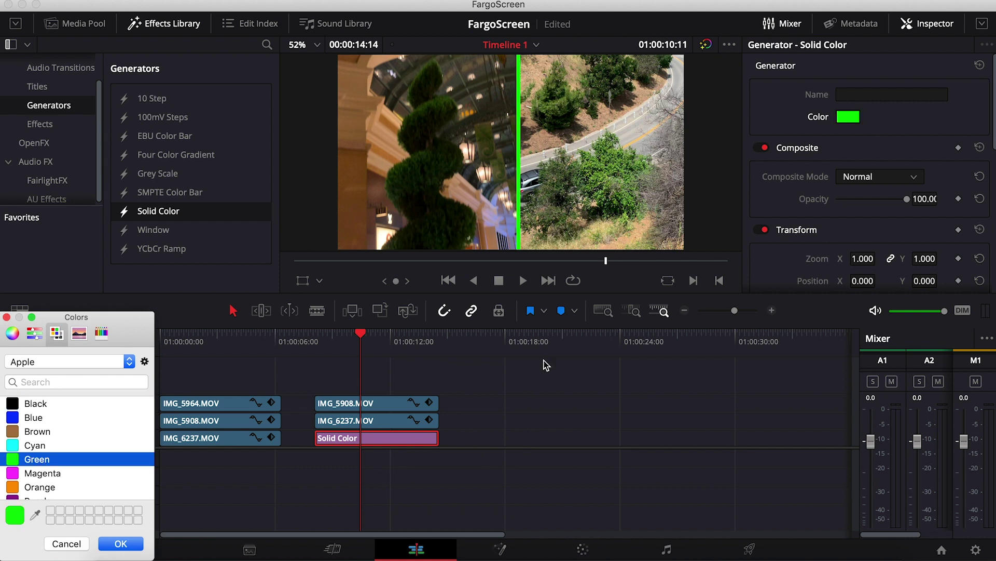
{"action": "left_click", "coordinate": [41, 405]}
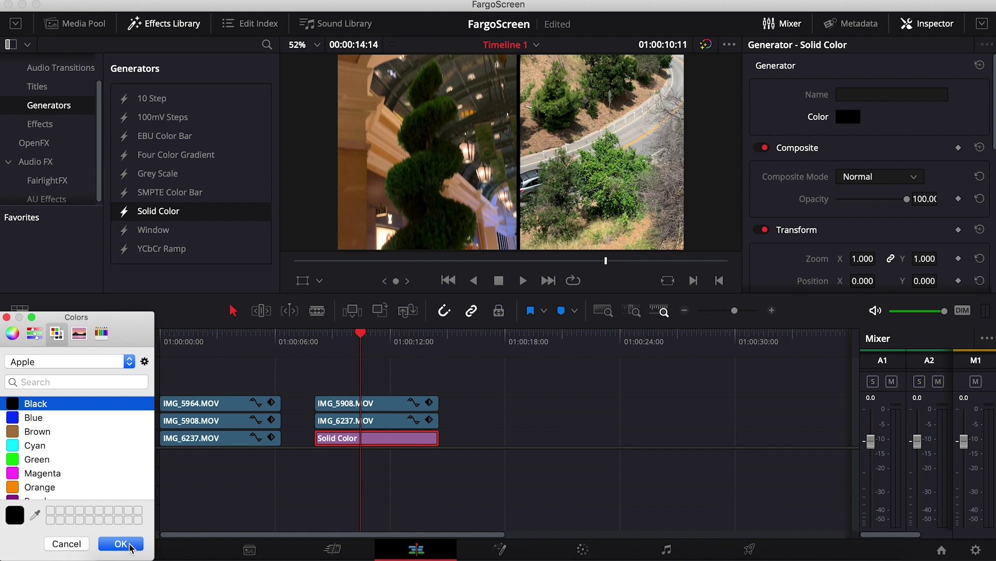
{"action": "left_click", "coordinate": [124, 543]}
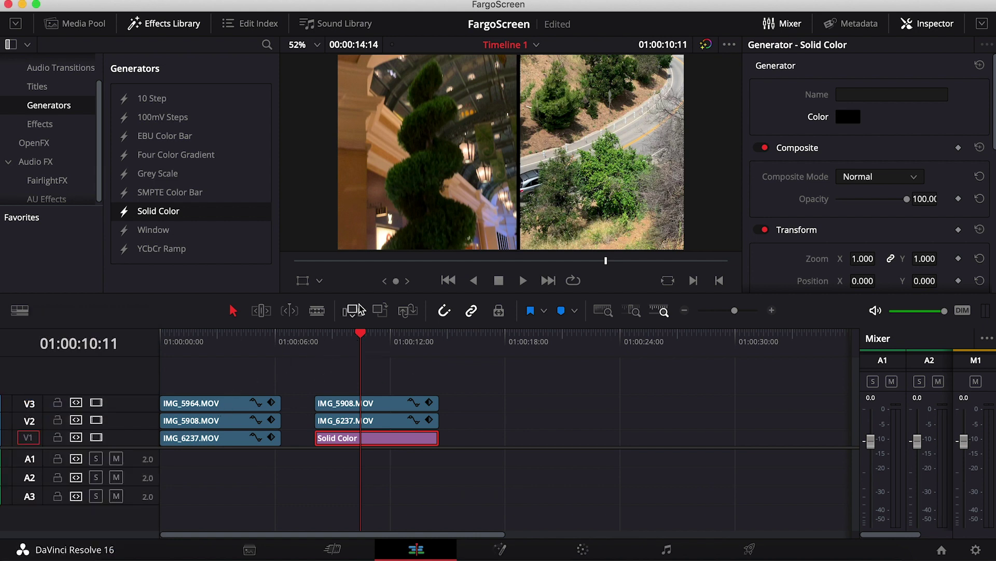
{"action": "mouse_move", "coordinate": [359, 334]}
{"action": "left_mouse_down"}
{"action": "mouse_move", "coordinate": [230, 346]}
{"action": "mouse_move", "coordinate": [333, 343]}
{"action": "left_mouse_up"}
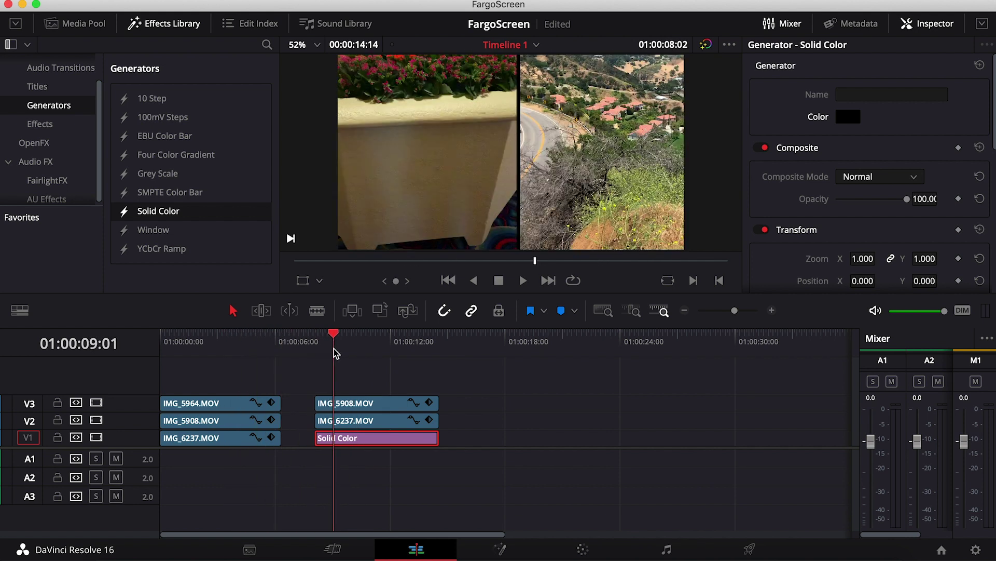
Step: Place IMG_5964.MOV on a new V4 track and crop its top and bottom
{"action": "left_click", "coordinate": [84, 23]}
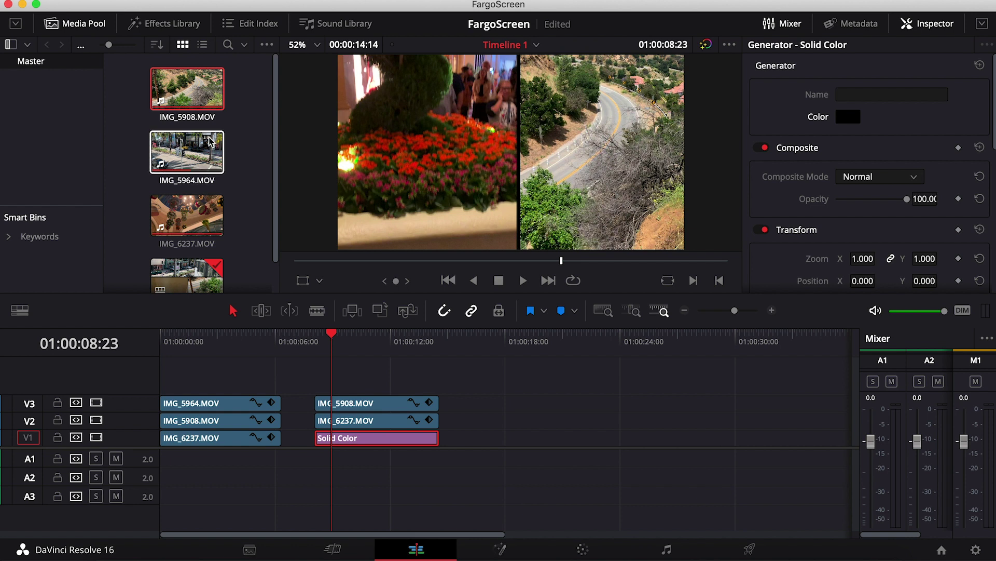
{"action": "left_click_drag", "start_coordinate": [186, 151], "coordinate": [343, 366]}
{"action": "left_click", "coordinate": [370, 386]}
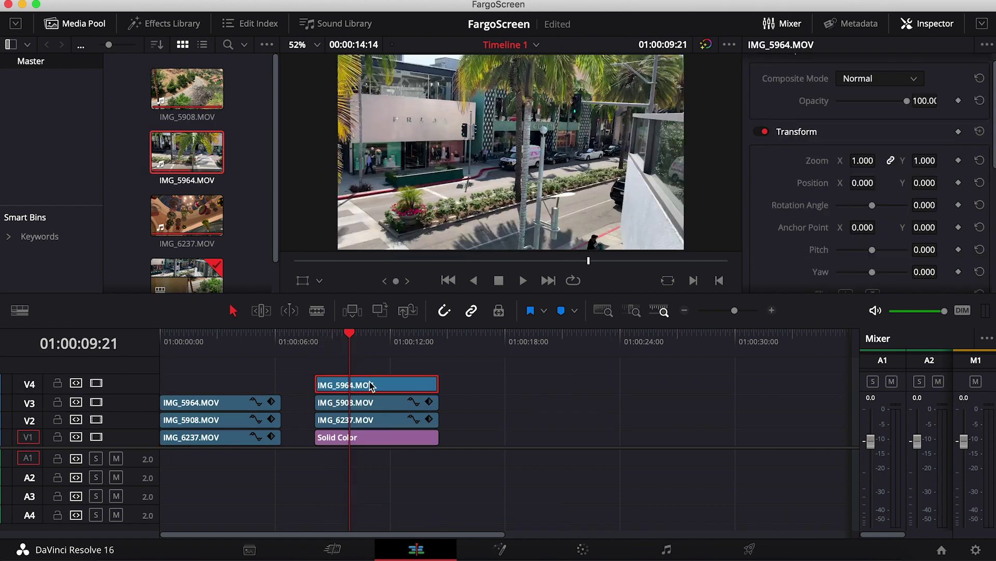
{"action": "scroll", "coordinate": [865, 218], "scroll_direction": "down", "scroll_amount": 5}
{"action": "scroll", "coordinate": [866, 218], "scroll_direction": "down", "scroll_amount": 3}
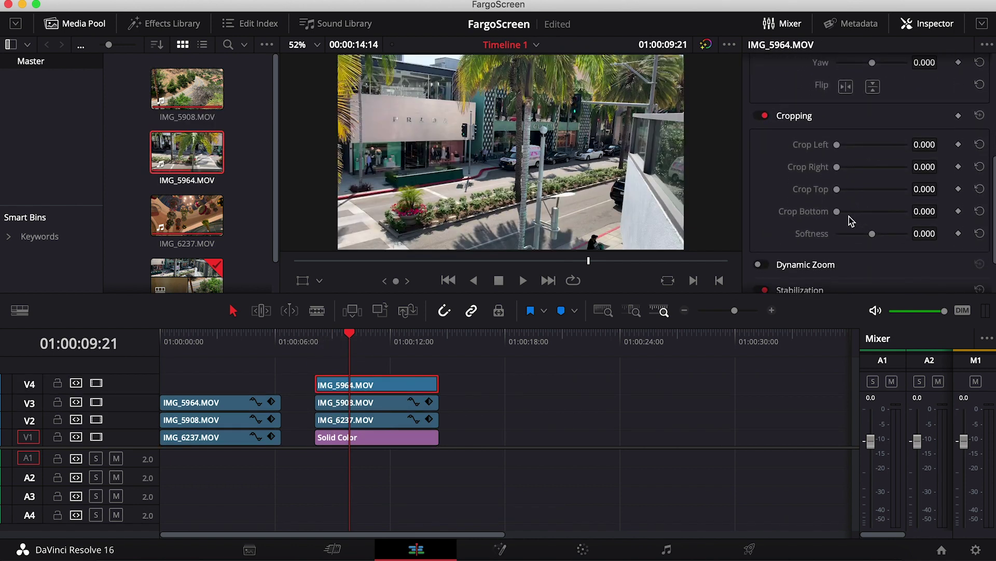
{"action": "left_click_drag", "start_coordinate": [837, 211], "coordinate": [851, 211]}
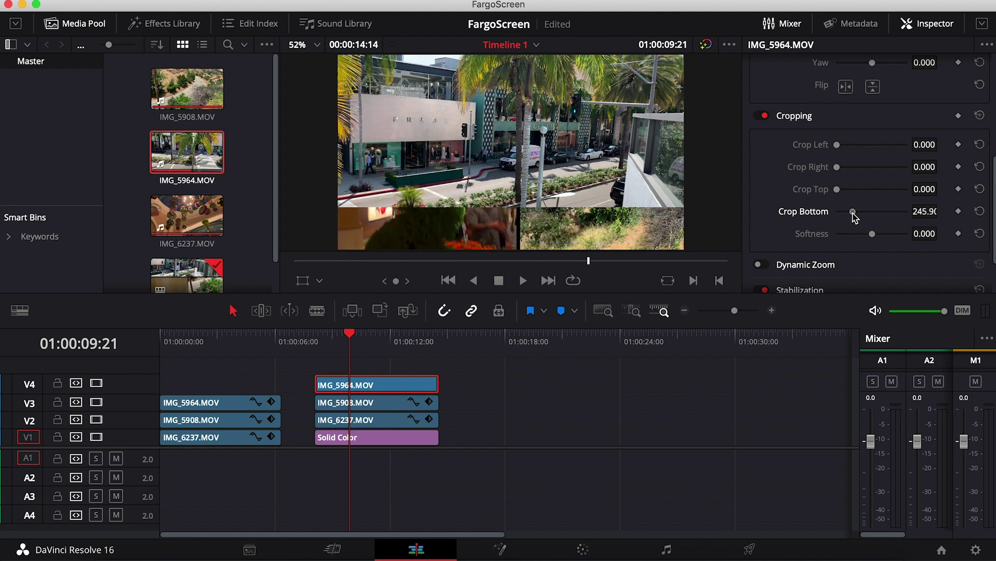
{"action": "left_click_drag", "start_coordinate": [838, 189], "coordinate": [855, 191]}
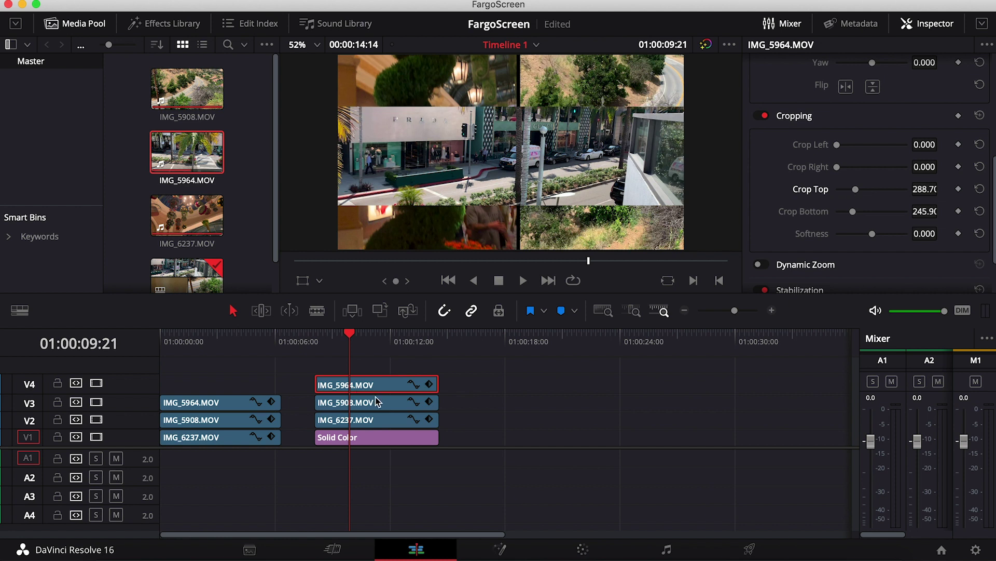
Step: Hide V4, then set Crop Top to 500 on IMG_5908.MOV and 540 on IMG_6237.MOV
{"action": "left_click", "coordinate": [96, 383]}
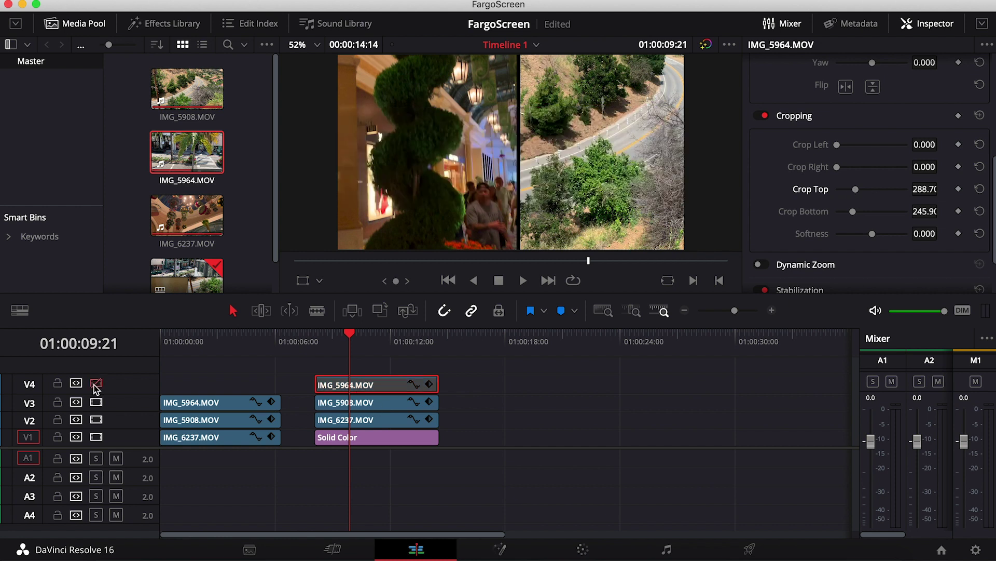
{"action": "left_click", "coordinate": [374, 406]}
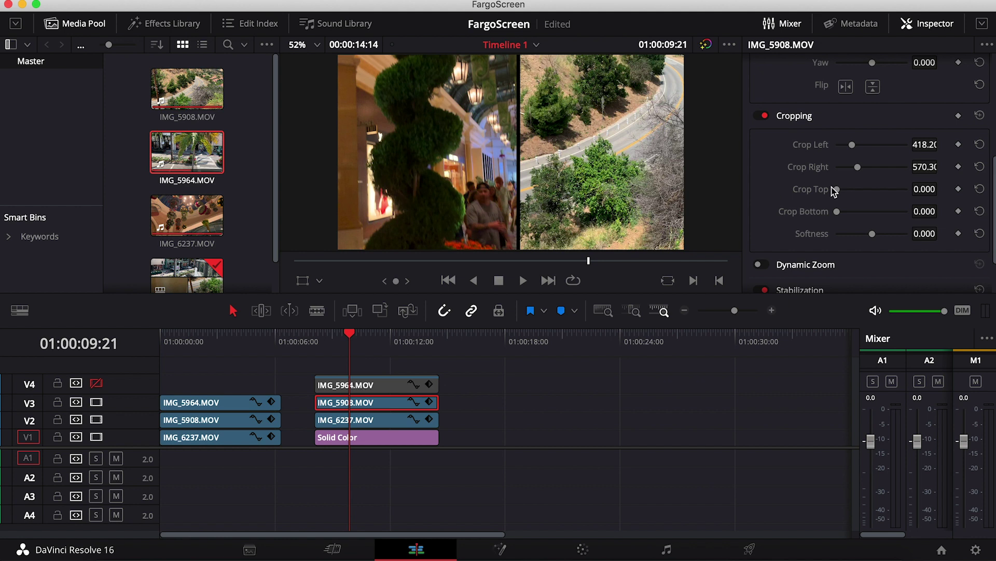
{"action": "scroll", "coordinate": [833, 190], "scroll_direction": "down", "scroll_amount": 2}
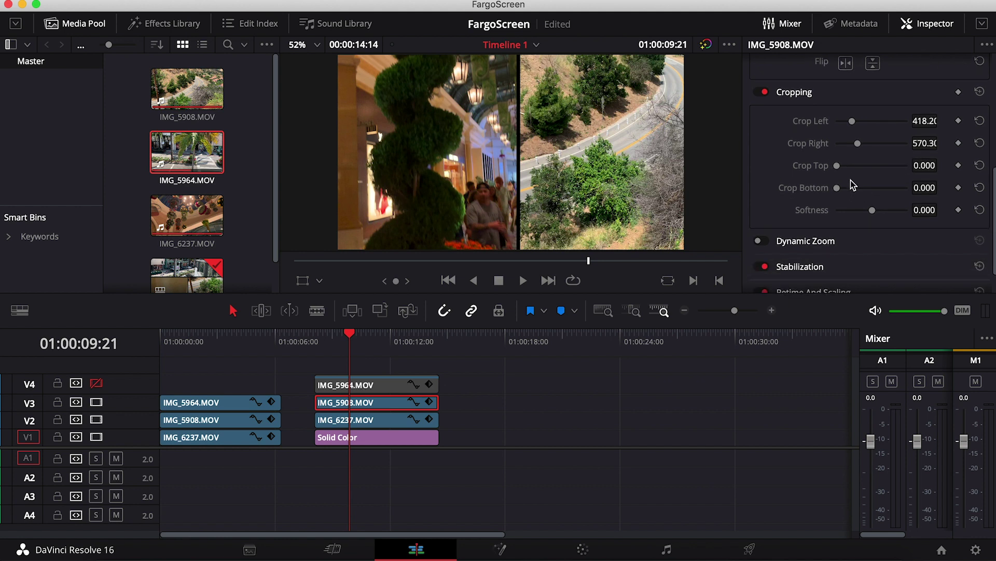
{"action": "left_click_drag", "start_coordinate": [838, 166], "coordinate": [868, 166]}
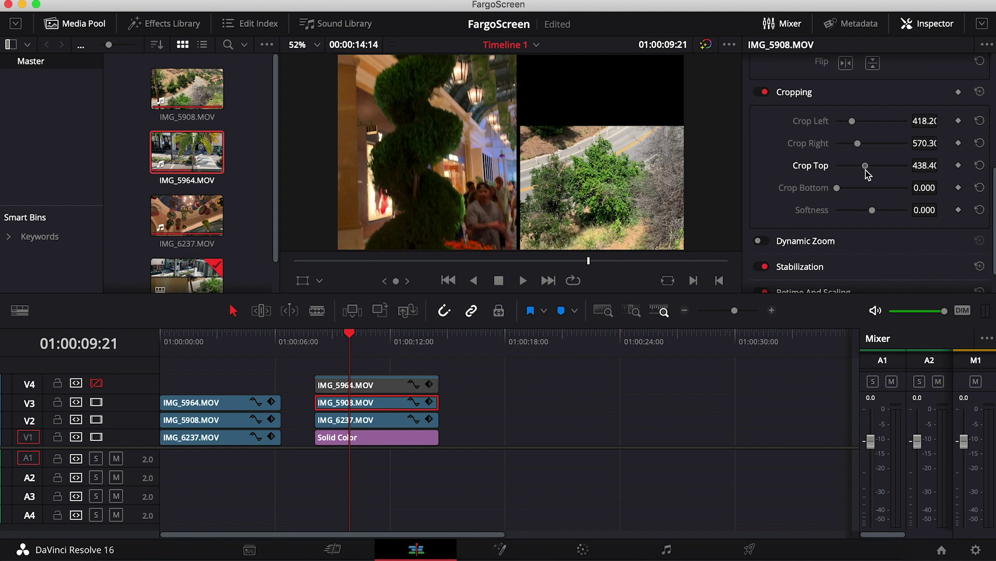
{"action": "double_click", "coordinate": [925, 165]}
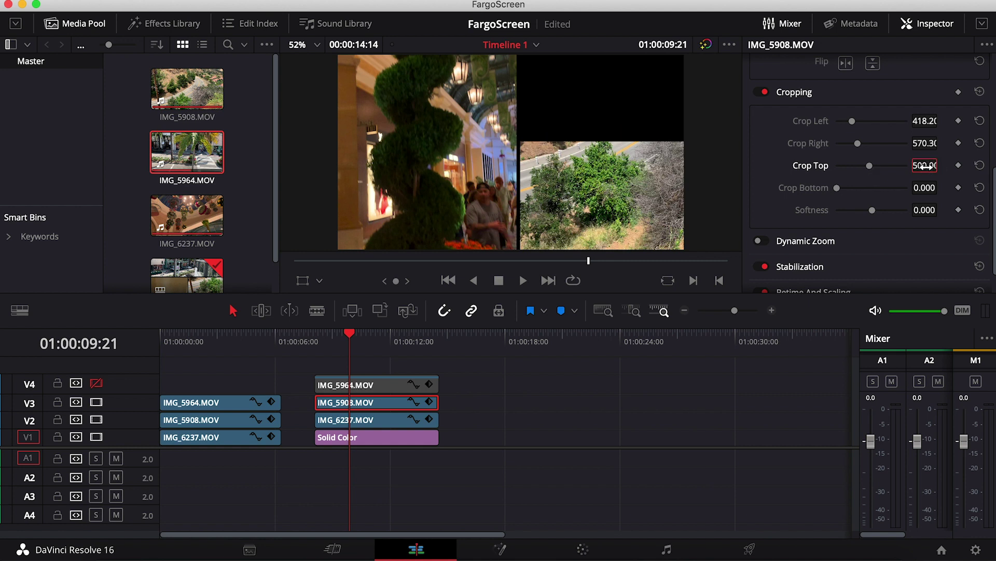
{"action": "key", "text": "Return"}
{"action": "left_click", "coordinate": [337, 421]}
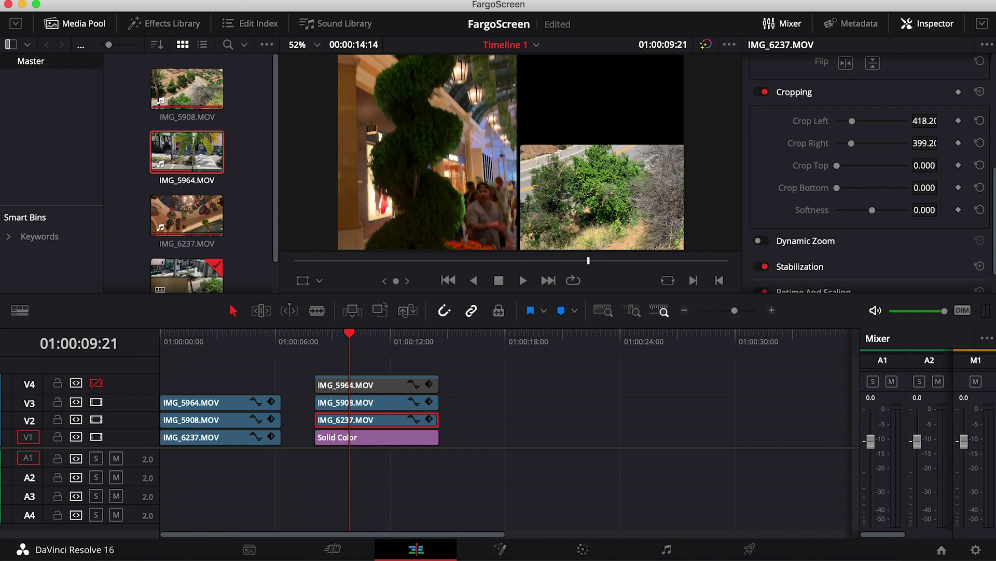
{"action": "type", "text": "500"}
{"action": "key", "text": "Return"}
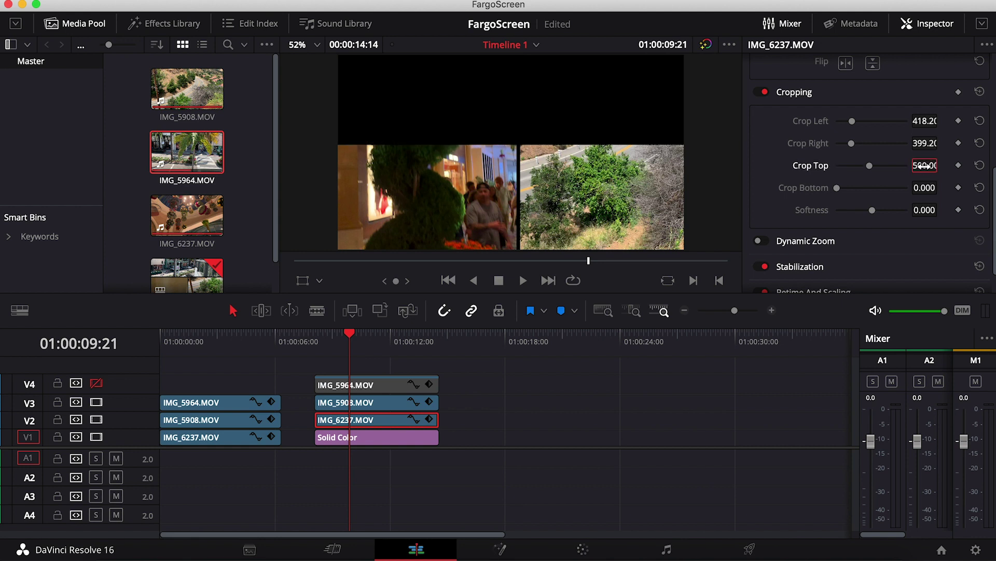
{"action": "left_click", "coordinate": [379, 384]}
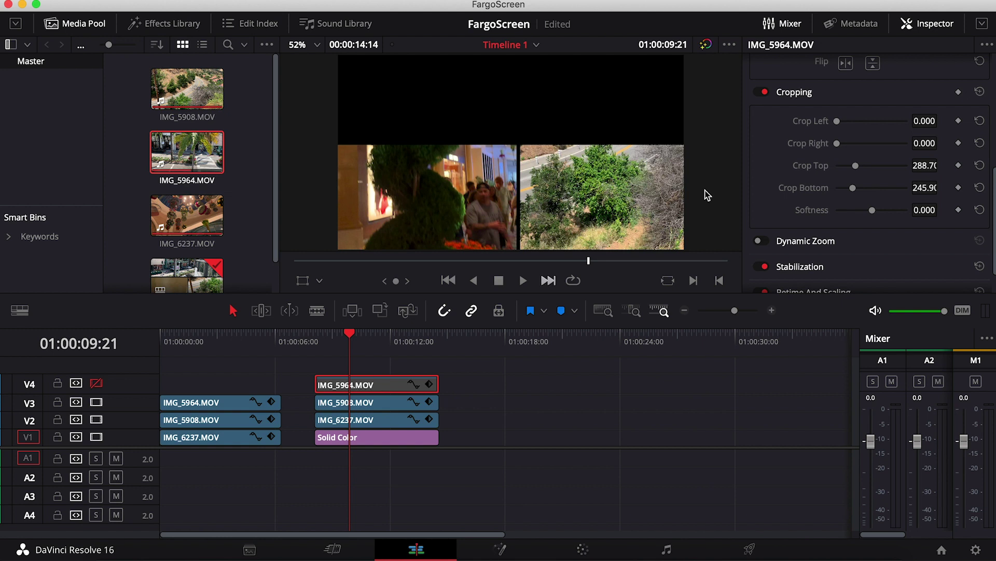
Step: Show V4 again and raise the IMG_5964.MOV strip to Position Y about 358
{"action": "left_click", "coordinate": [97, 384]}
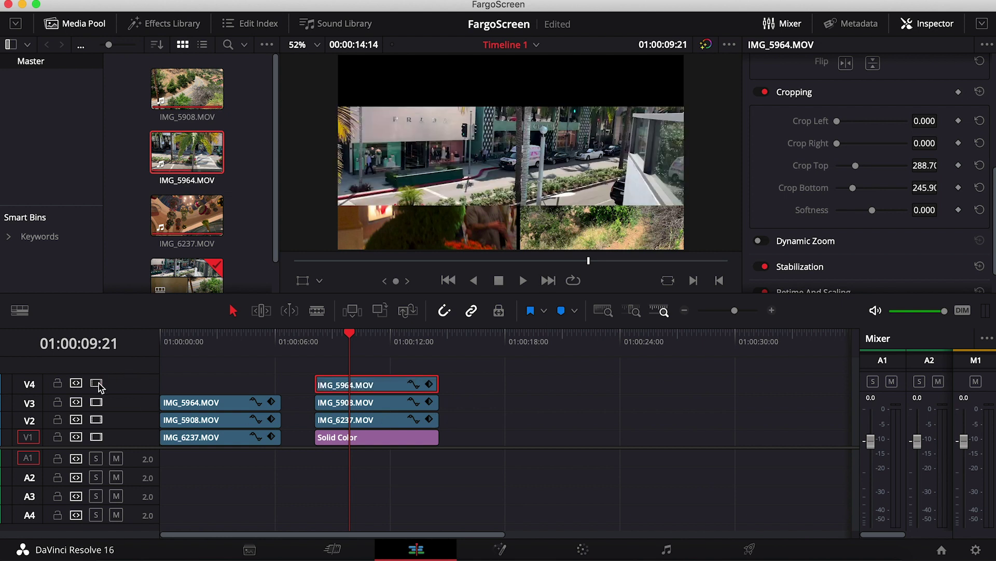
{"action": "scroll", "coordinate": [809, 219], "scroll_direction": "up", "scroll_amount": 5}
{"action": "scroll", "coordinate": [810, 222], "scroll_direction": "up", "scroll_amount": 3}
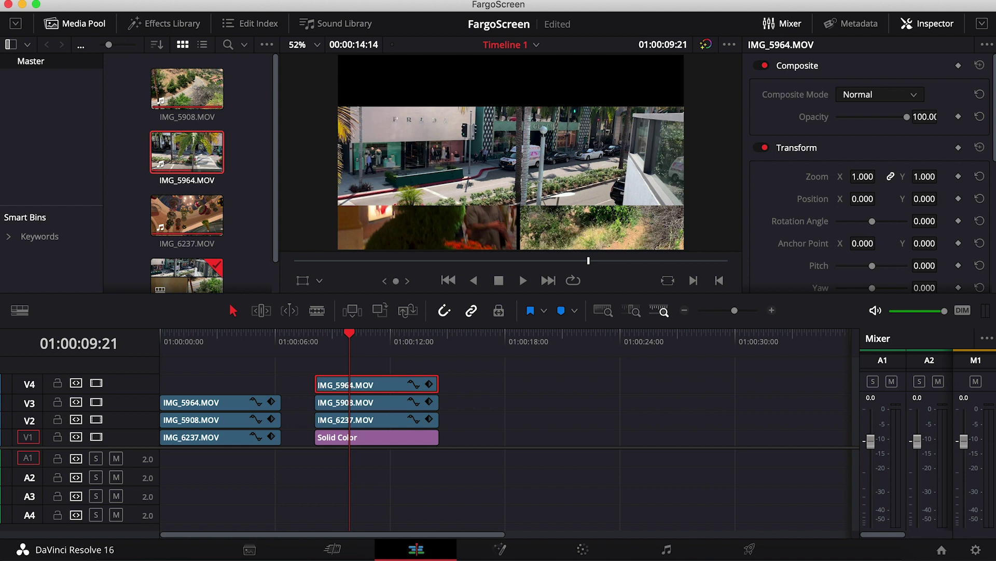
{"action": "left_click_drag", "start_coordinate": [926, 198], "coordinate": [942, 198]}
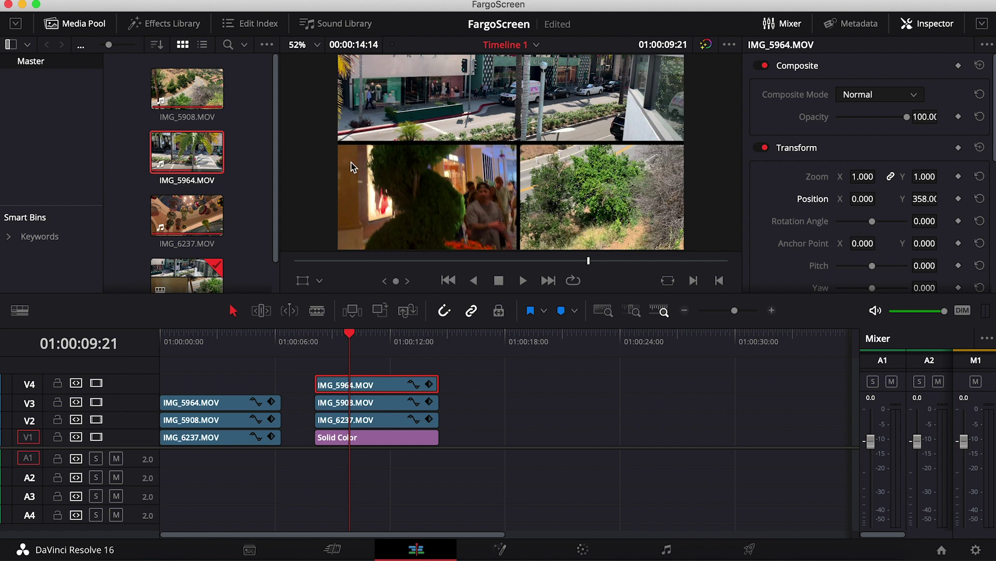
{"action": "left_click_drag", "start_coordinate": [349, 336], "coordinate": [346, 337]}
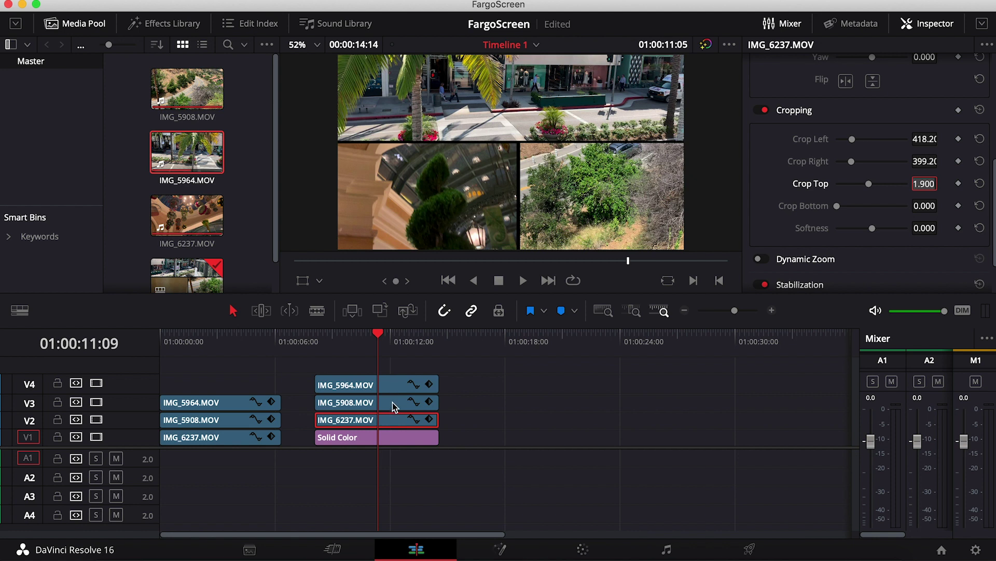
Step: Set IMG_6237.MOV's Crop Top to 510 and enter a new Crop Top for IMG_5908.MOV
{"action": "left_click", "coordinate": [394, 404]}
{"action": "left_click", "coordinate": [392, 422]}
{"action": "double_click", "coordinate": [925, 184]}
{"action": "type", "text": "510"}
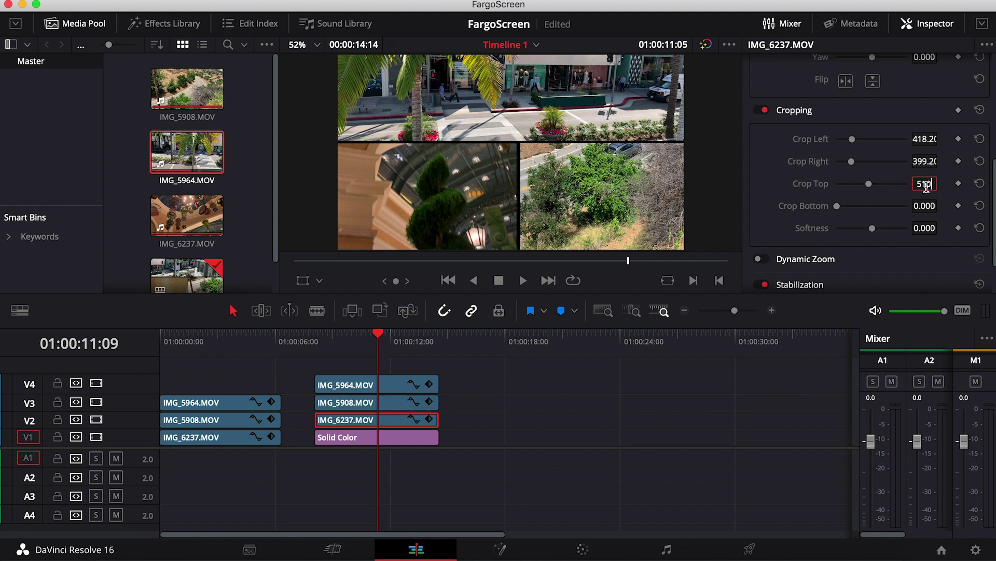
{"action": "key", "text": "Return"}
{"action": "left_click", "coordinate": [388, 405]}
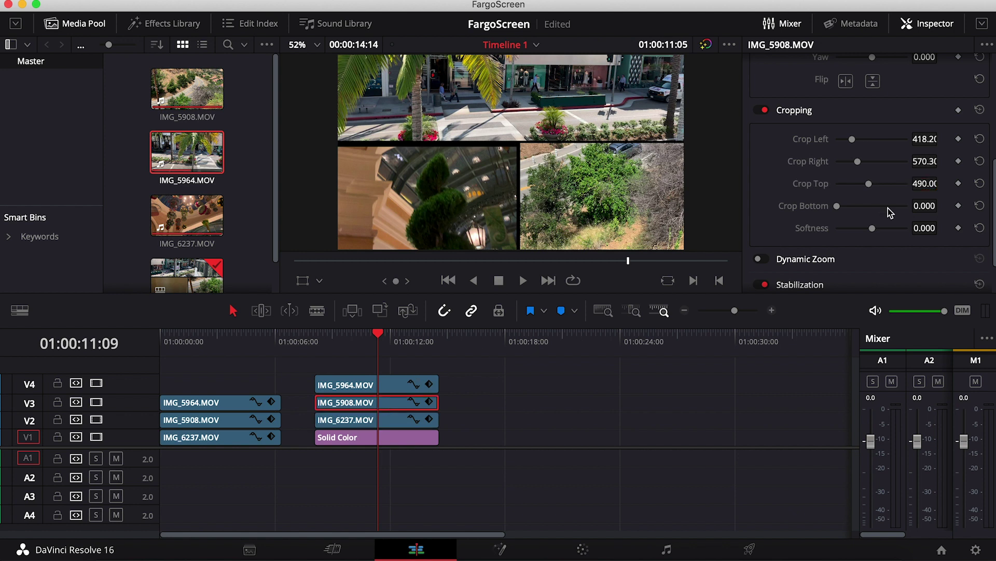
{"action": "double_click", "coordinate": [924, 183]}
{"action": "double_click", "coordinate": [924, 184]}
{"action": "key", "text": "BackSpace"}
{"action": "type", "text": "51"}
{"action": "key", "text": "Return"}
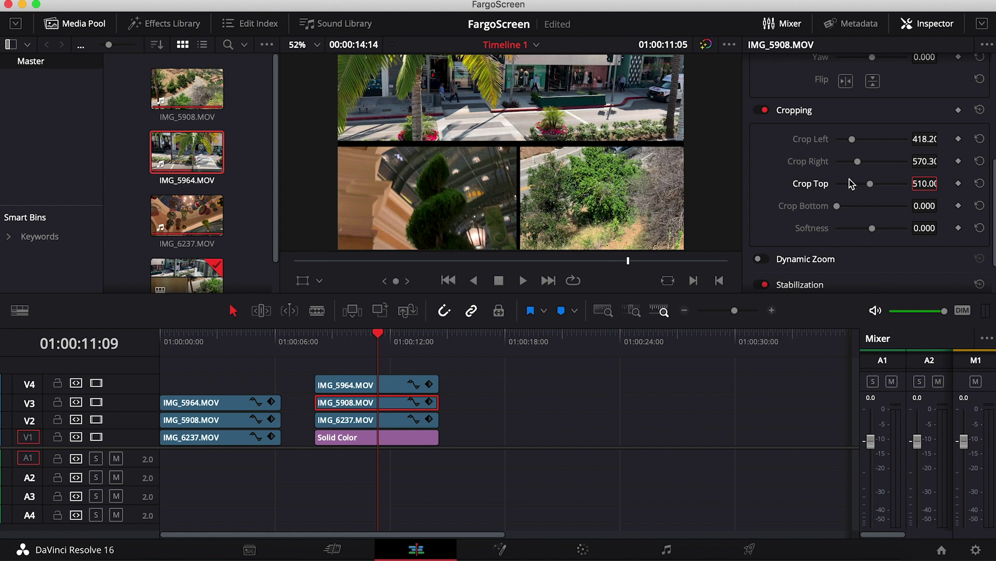
Step: Move the IMG_5964.MOV strip to Position Y 340 and check the layout
{"action": "left_click", "coordinate": [385, 386]}
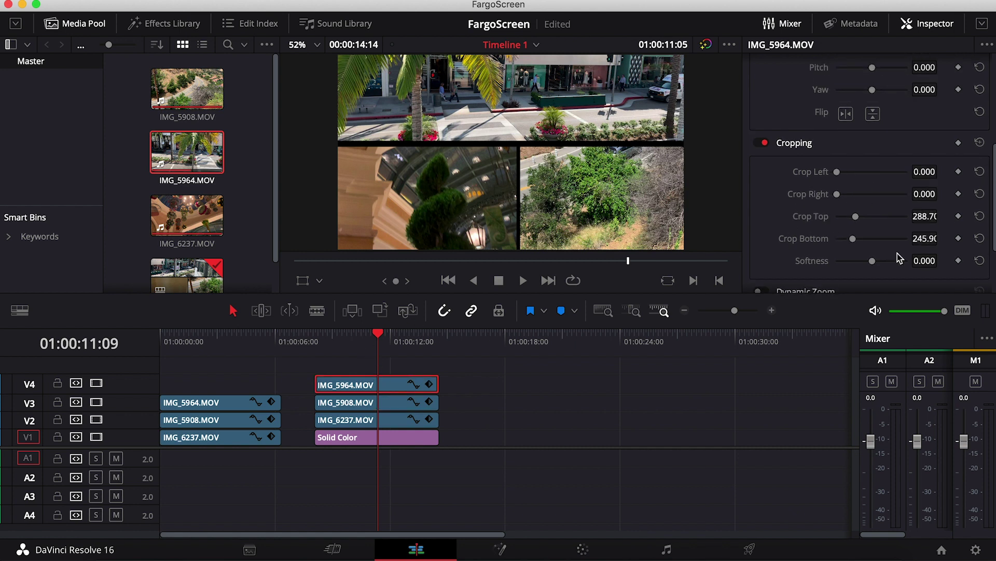
{"action": "scroll", "coordinate": [899, 258], "scroll_direction": "up", "scroll_amount": 3}
{"action": "scroll", "coordinate": [899, 258], "scroll_direction": "up", "scroll_amount": 3}
{"action": "scroll", "coordinate": [899, 259], "scroll_direction": "up", "scroll_amount": 3}
{"action": "scroll", "coordinate": [899, 258], "scroll_direction": "up", "scroll_amount": 2}
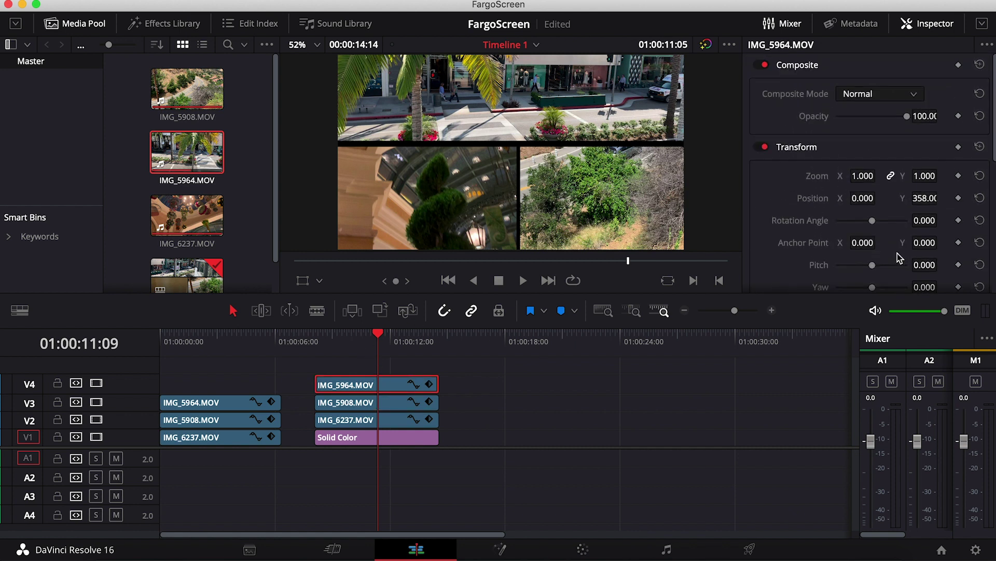
{"action": "scroll", "coordinate": [900, 259], "scroll_direction": "down", "scroll_amount": 2}
{"action": "left_click_drag", "start_coordinate": [925, 166], "coordinate": [942, 166]}
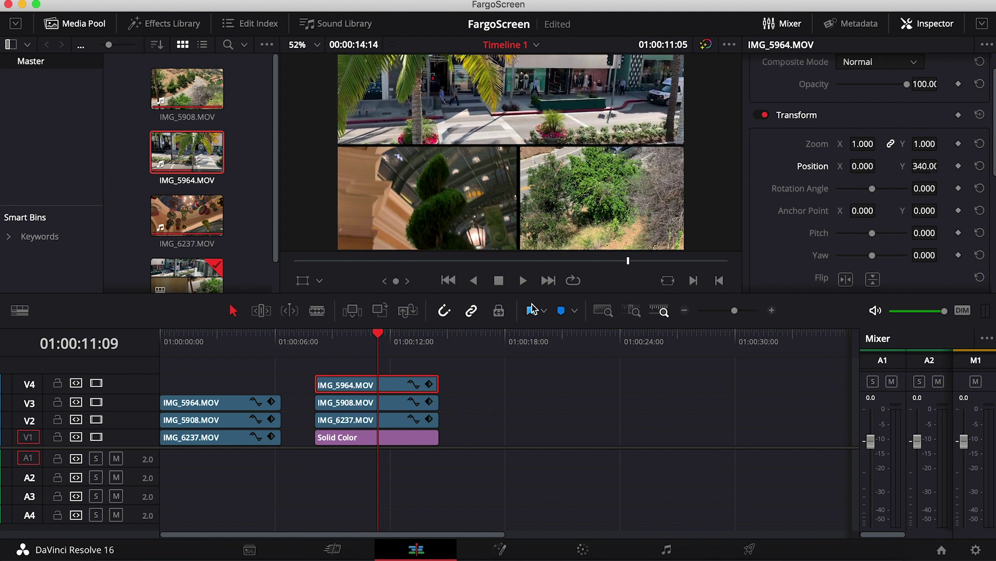
{"action": "mouse_move", "coordinate": [378, 343]}
{"action": "left_mouse_down"}
{"action": "mouse_move", "coordinate": [344, 344]}
{"action": "mouse_move", "coordinate": [380, 355]}
{"action": "left_mouse_up"}
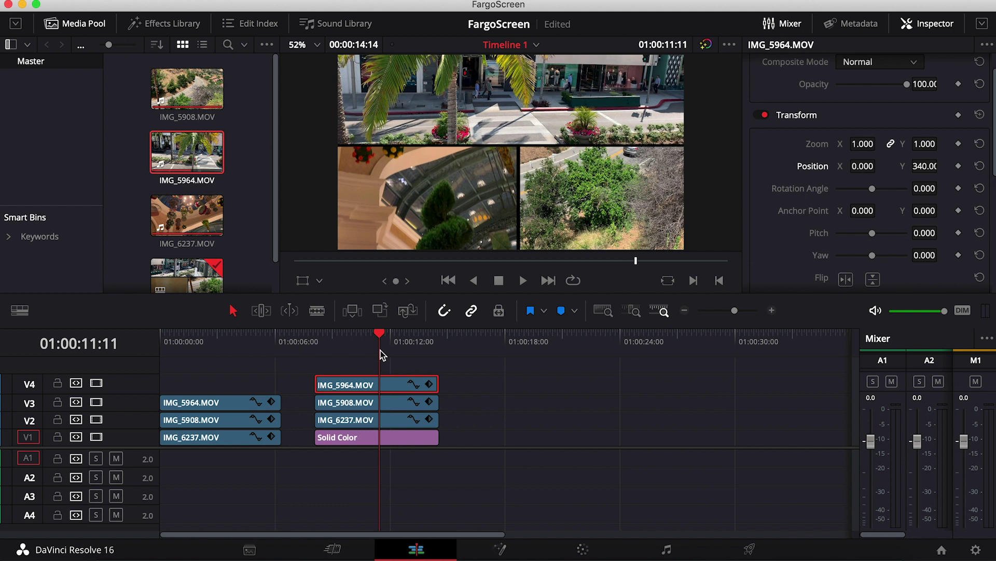